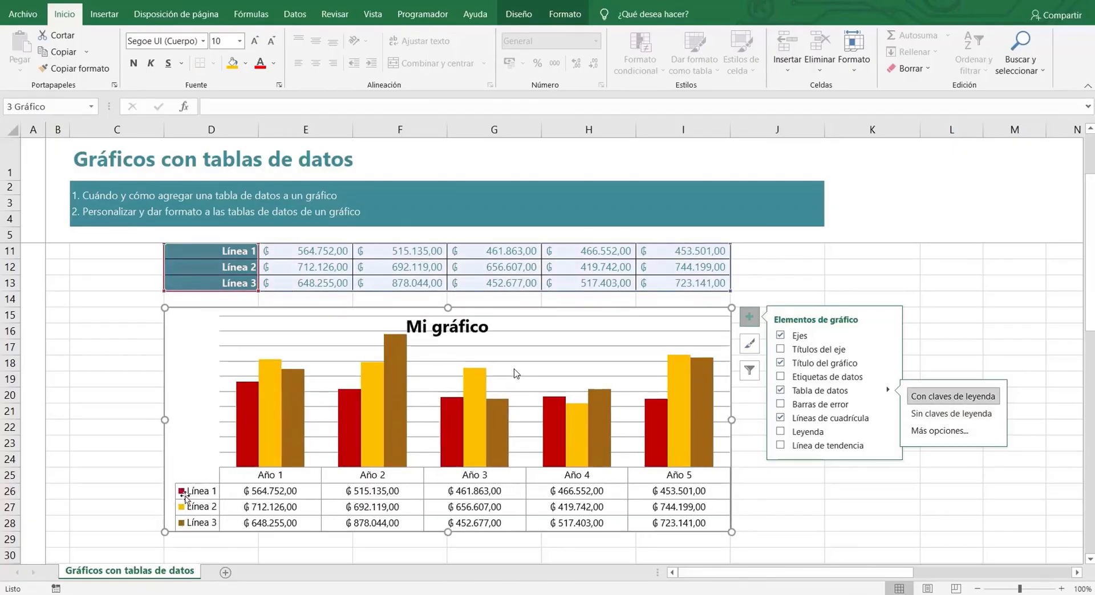
Open the data table formatting options for the chart beneath the table in rows 38 to 41.
click(749, 322)
drag(1089, 237, 1077, 433)
key(Escape)
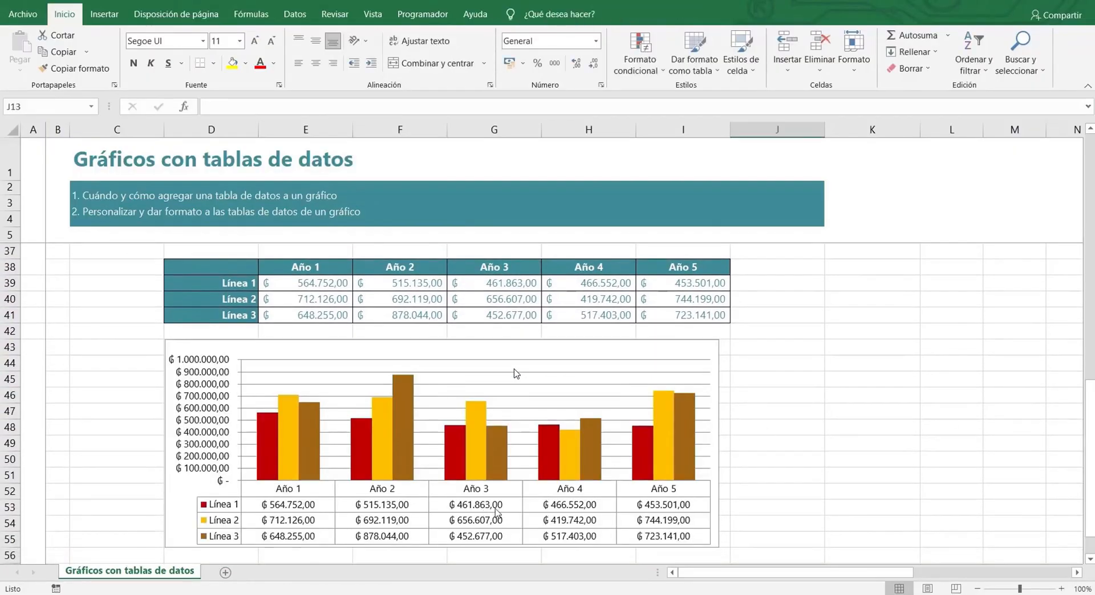
click(519, 501)
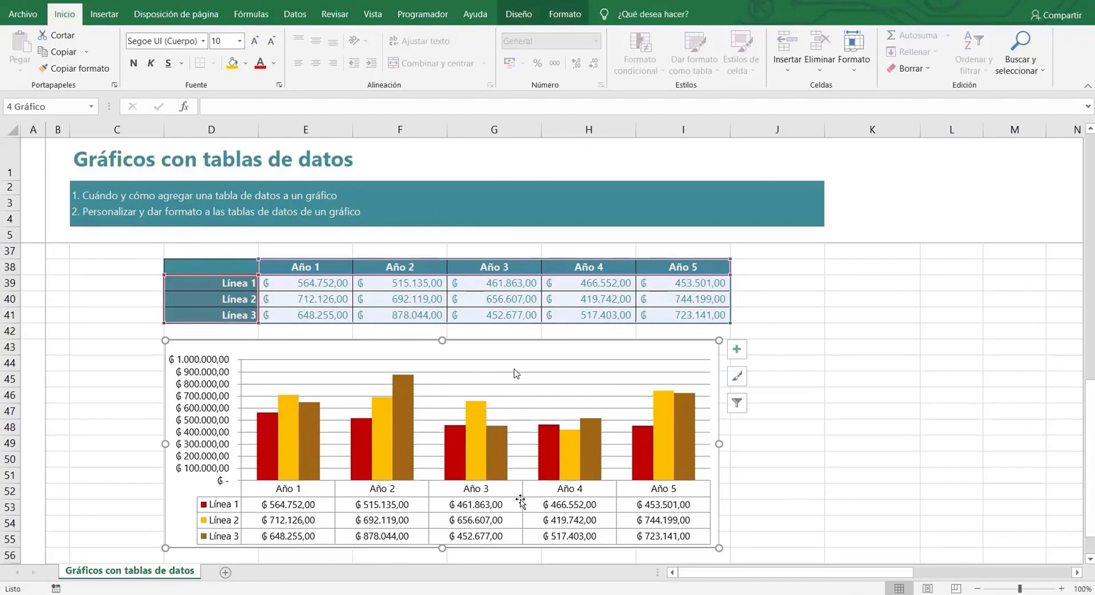
double_click(520, 502)
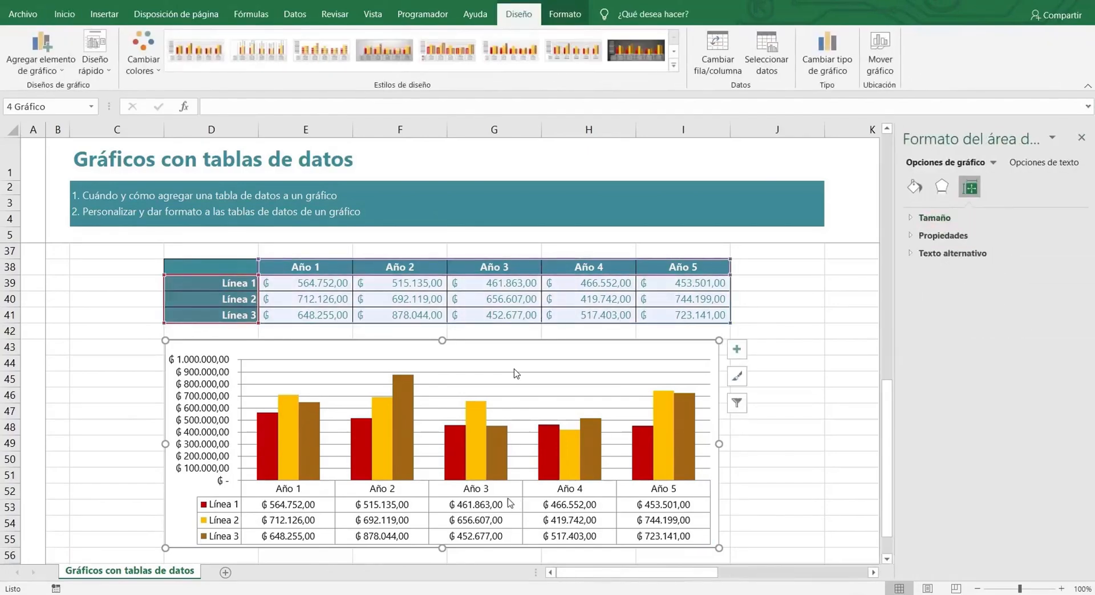
click(509, 503)
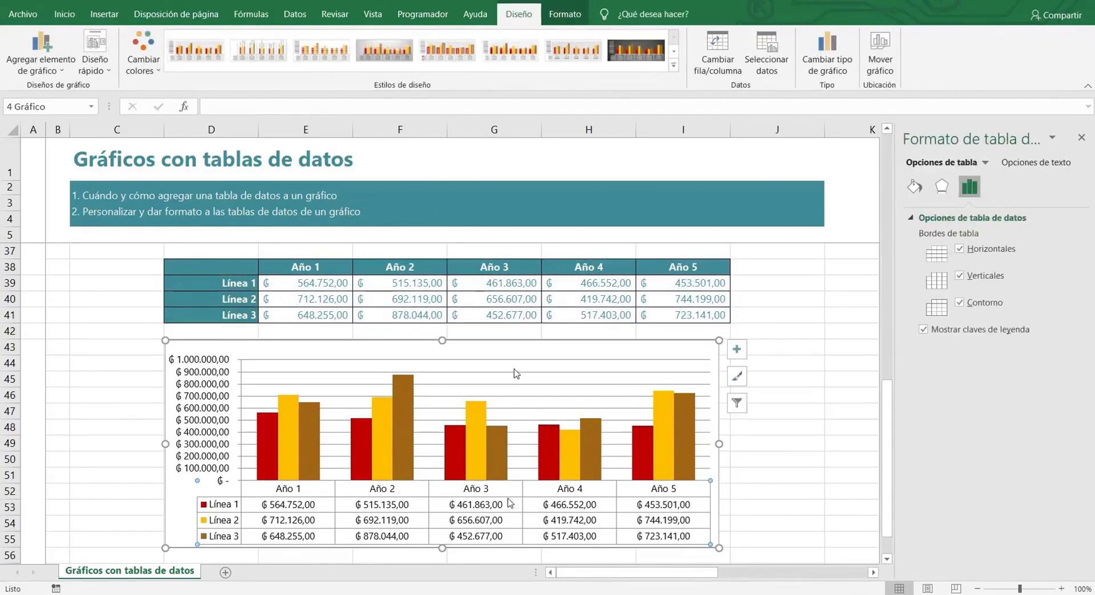
right_click(472, 519)
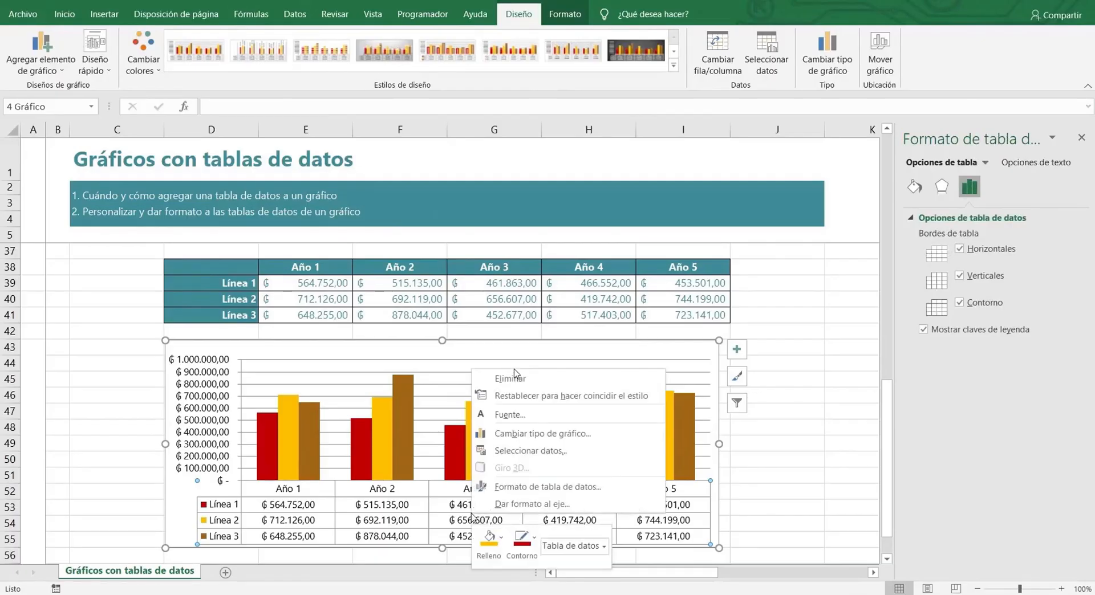
click(577, 489)
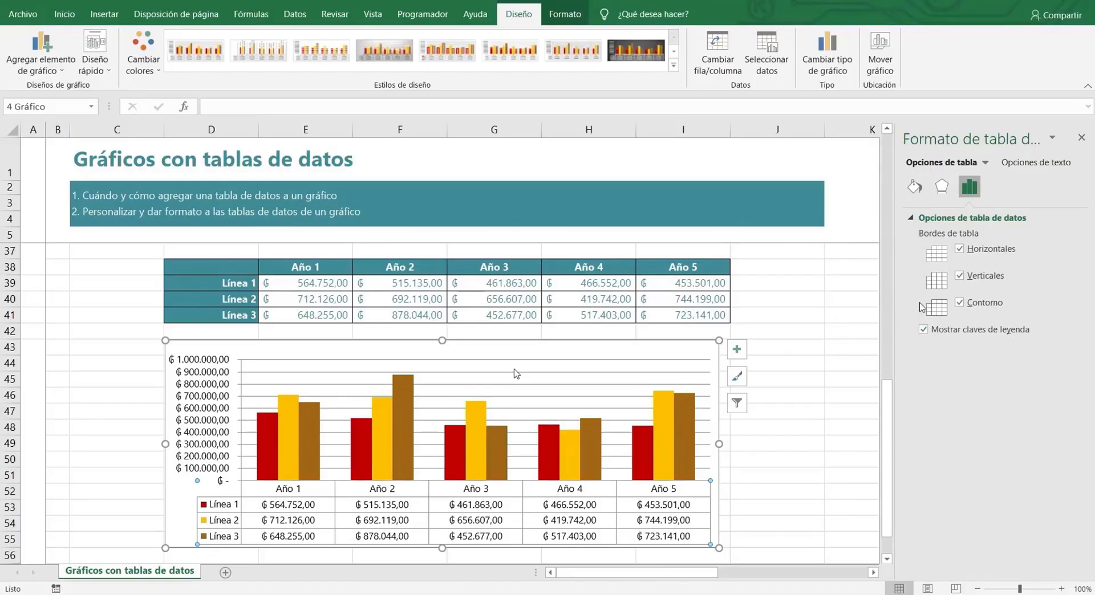
Turn the chart data table's horizontal, vertical and outline borders off and back on.
click(961, 250)
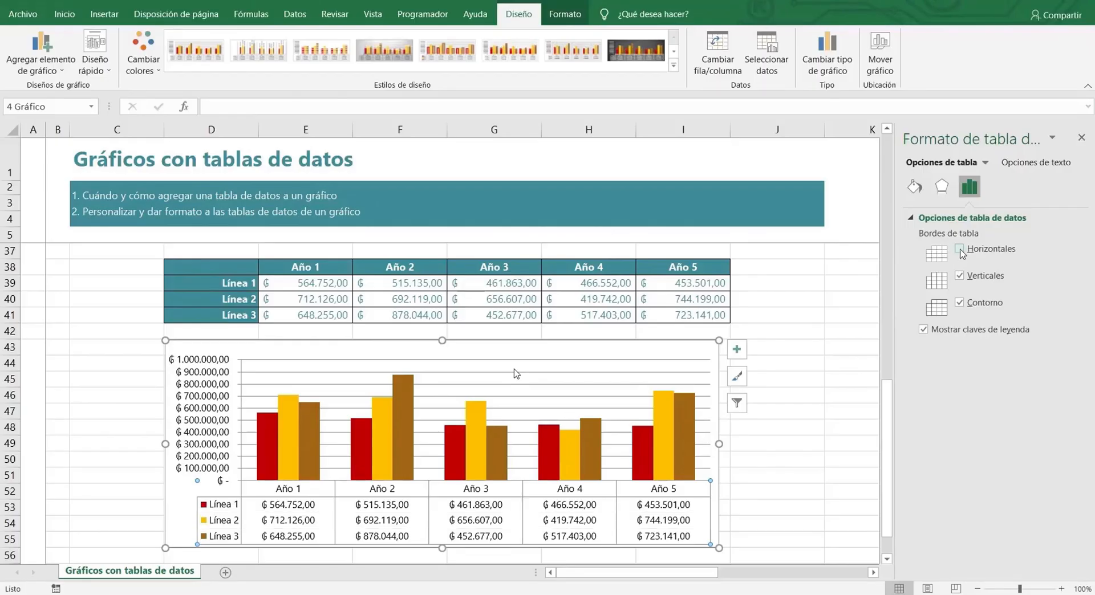
click(960, 277)
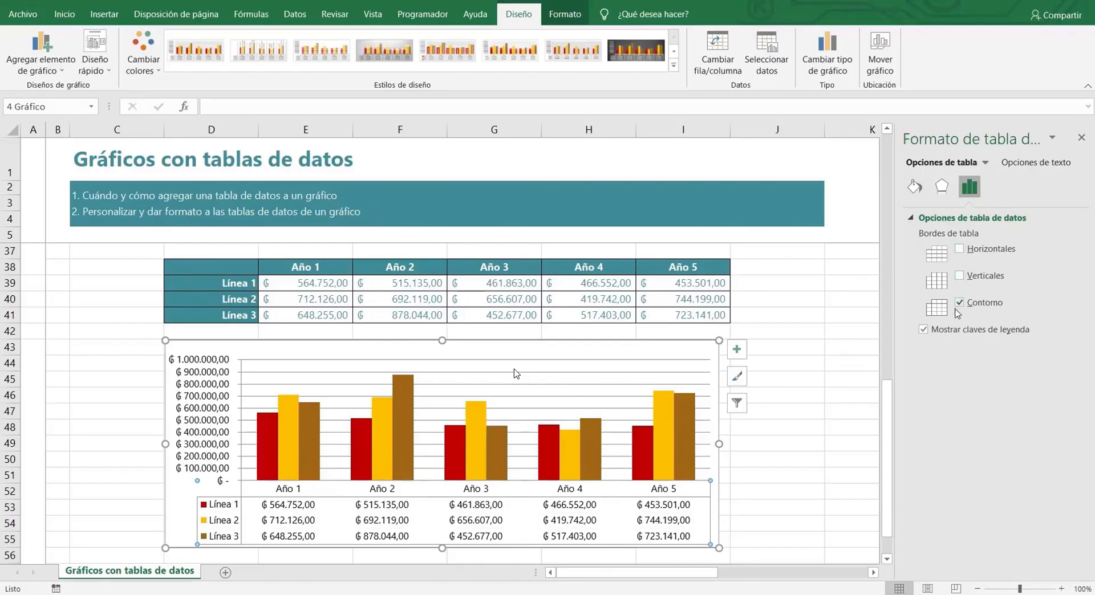
click(960, 304)
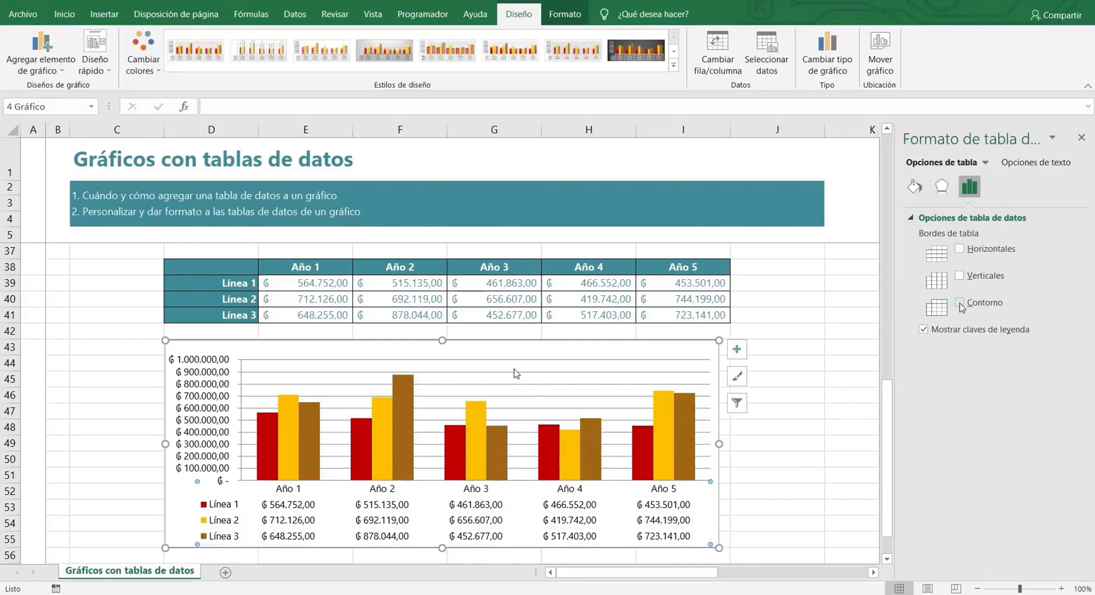
click(960, 304)
click(961, 276)
click(960, 250)
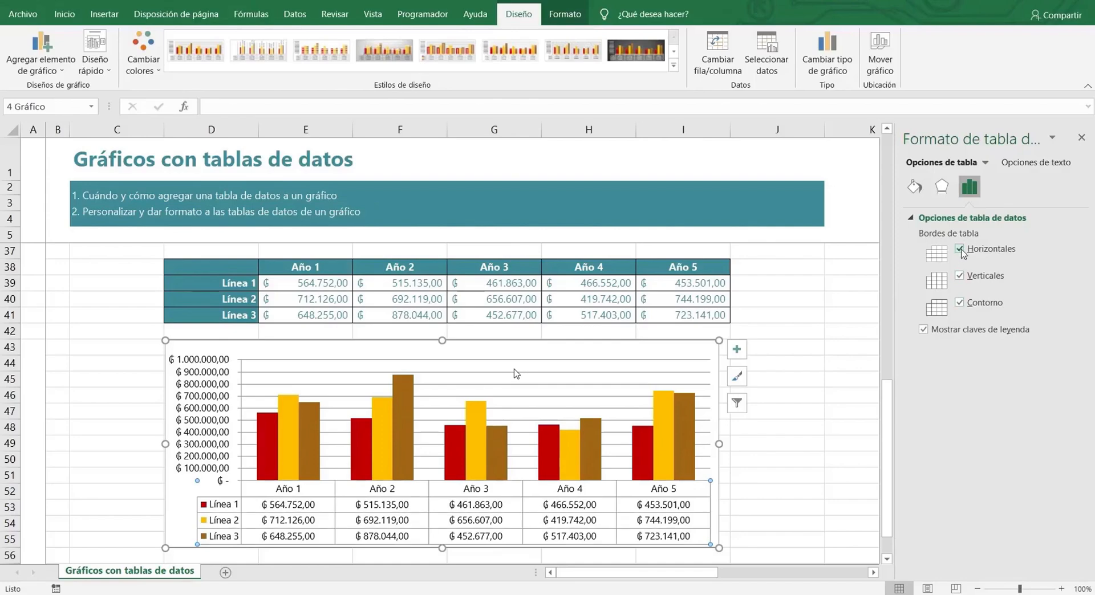
Give the chart data table a solid fill in a light grey theme colour and display its text fill options.
click(914, 186)
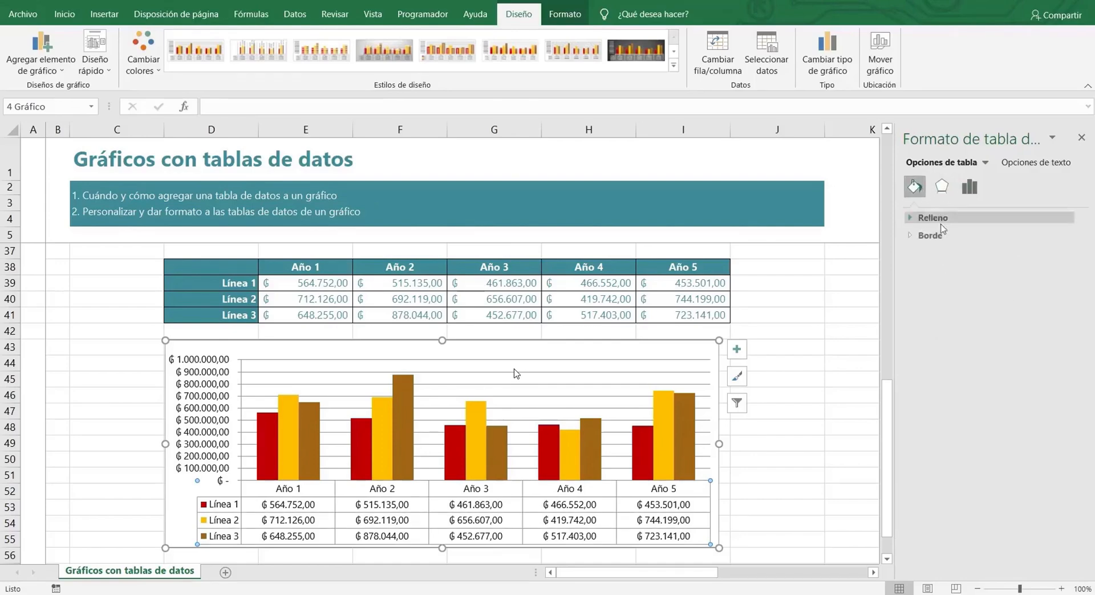
click(910, 219)
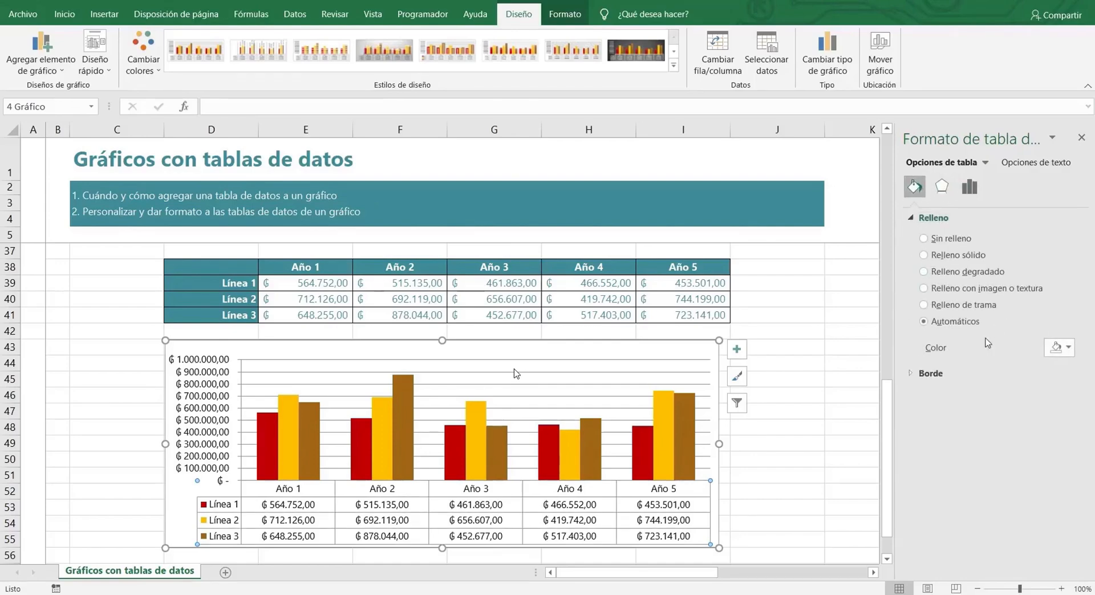
click(923, 254)
click(1060, 348)
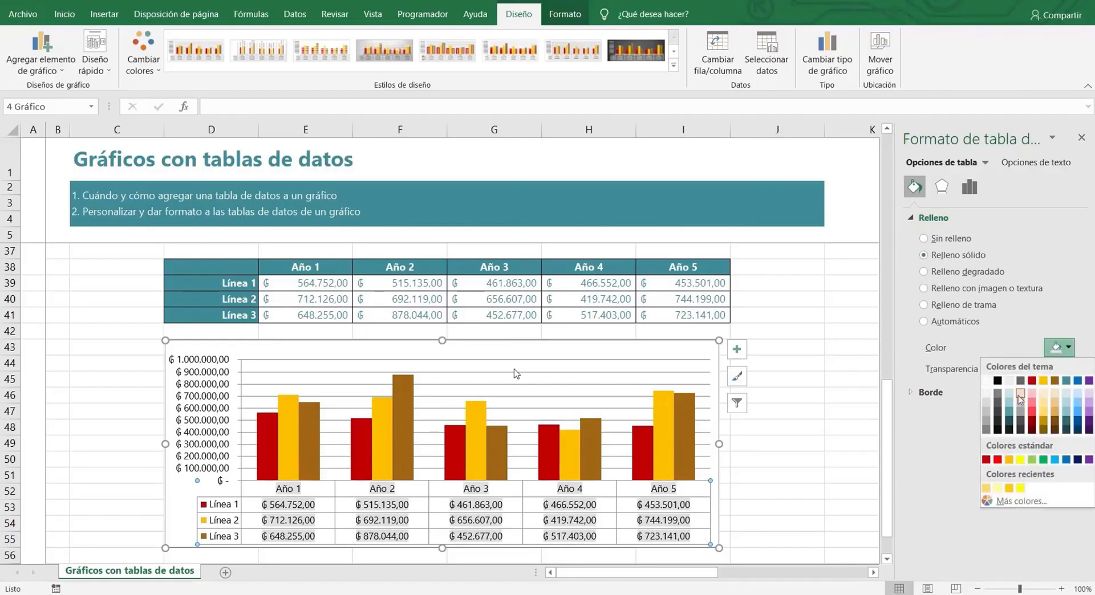
click(987, 395)
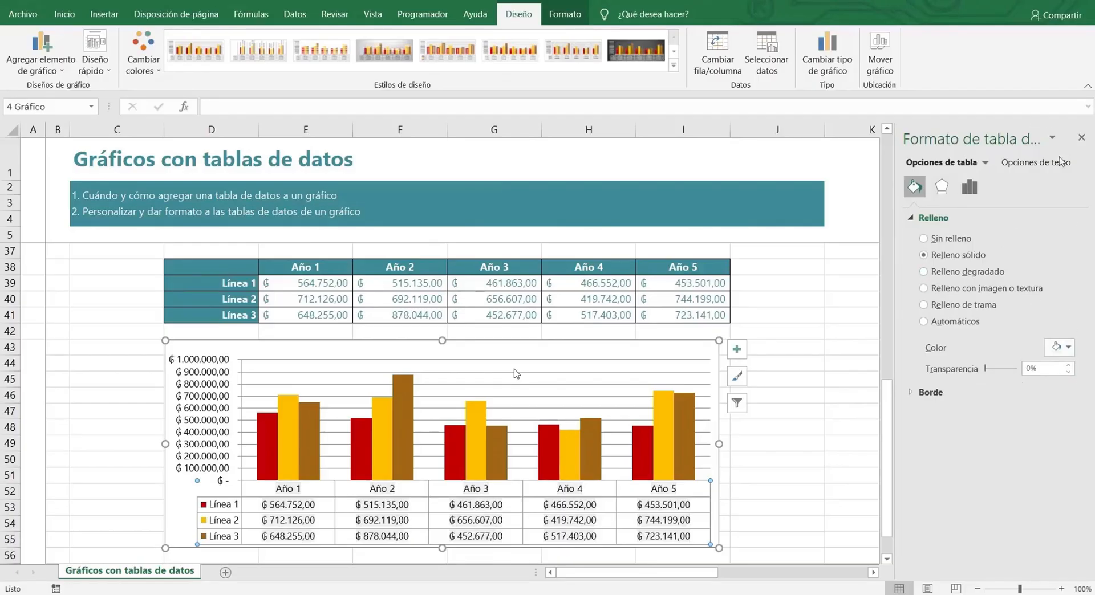
click(1024, 162)
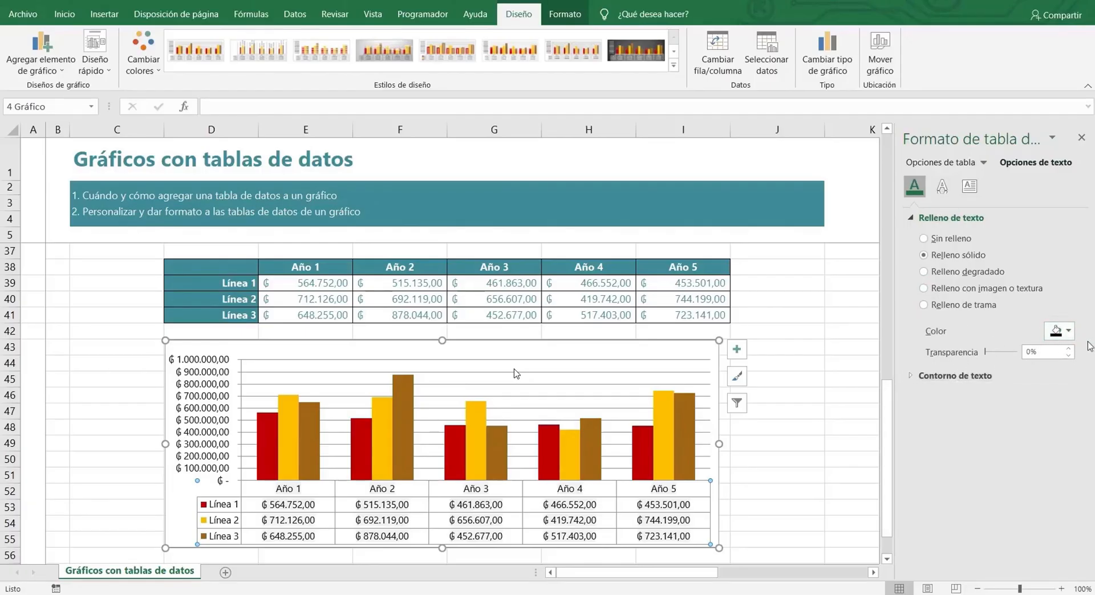
click(68, 13)
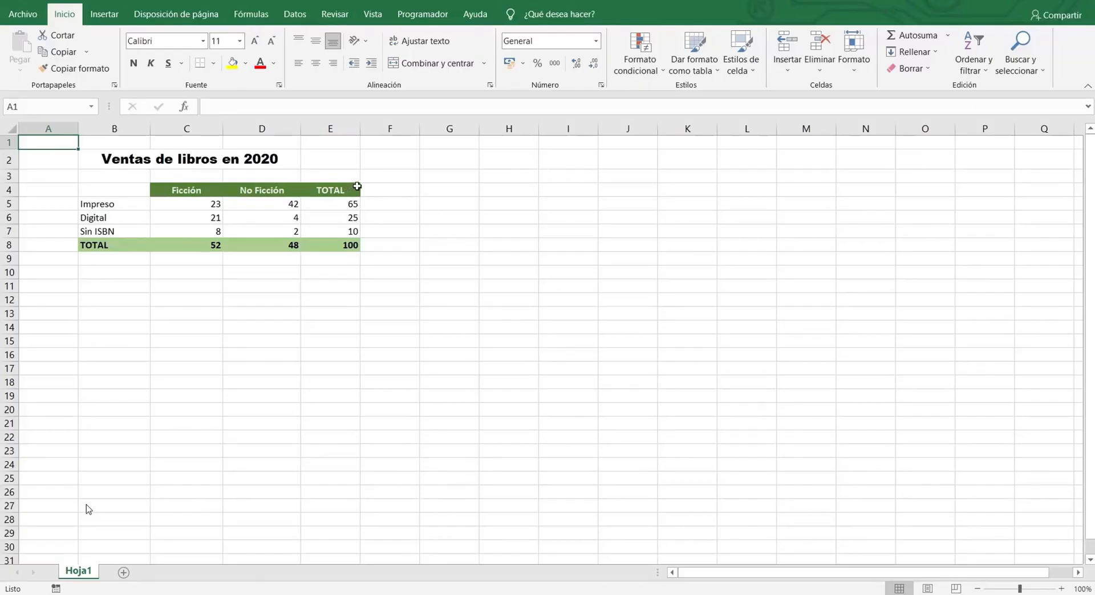
Create line sparklines in F5:F8 from the data range C5:E8 of the 2020 book sales table.
drag(393, 204, 395, 240)
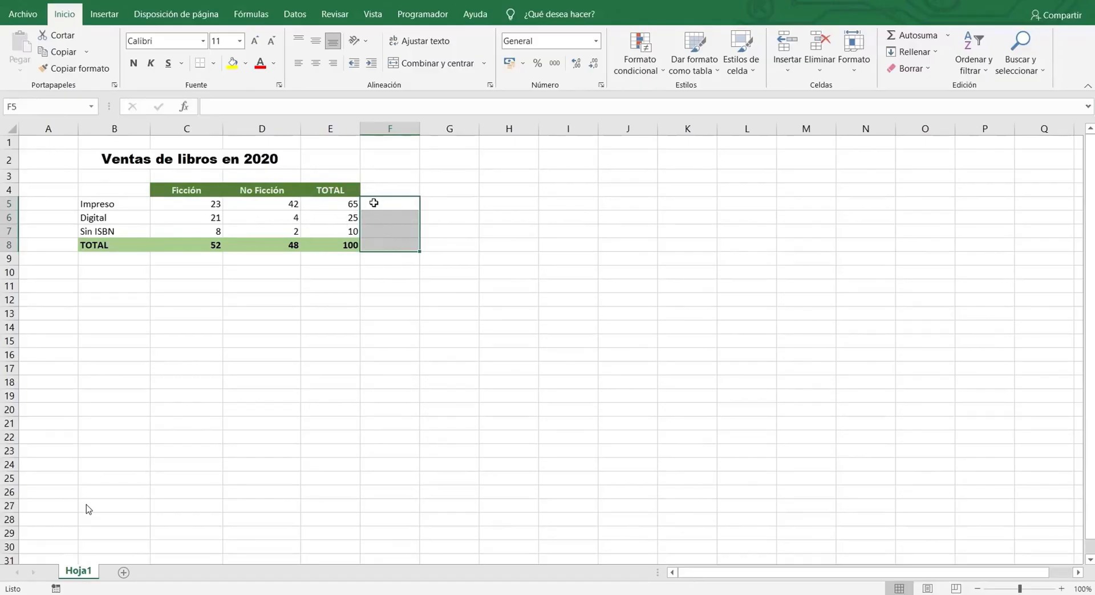
click(108, 22)
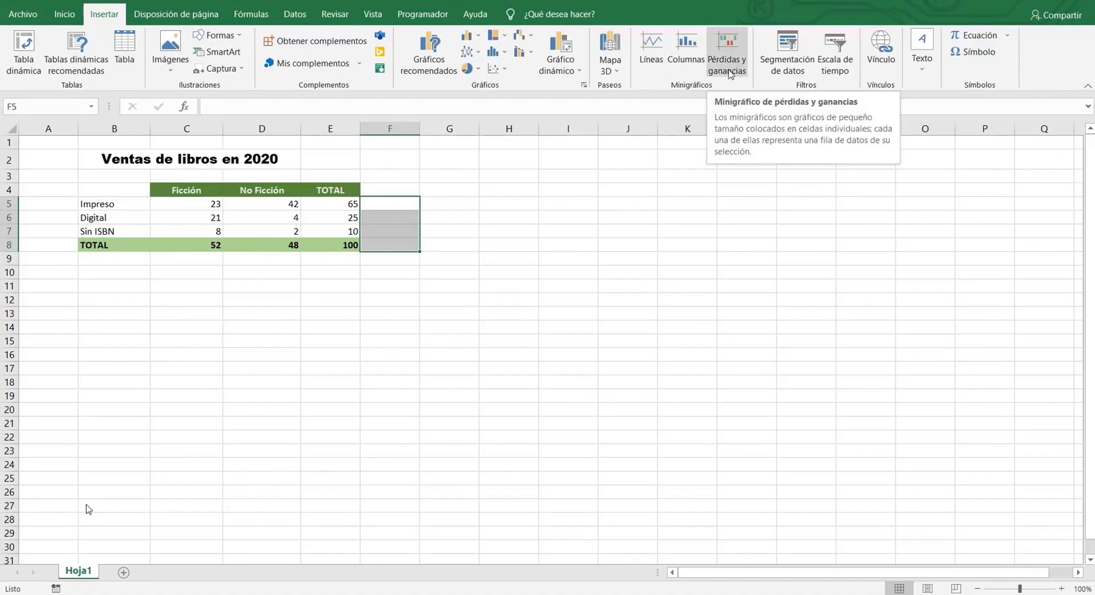
click(653, 48)
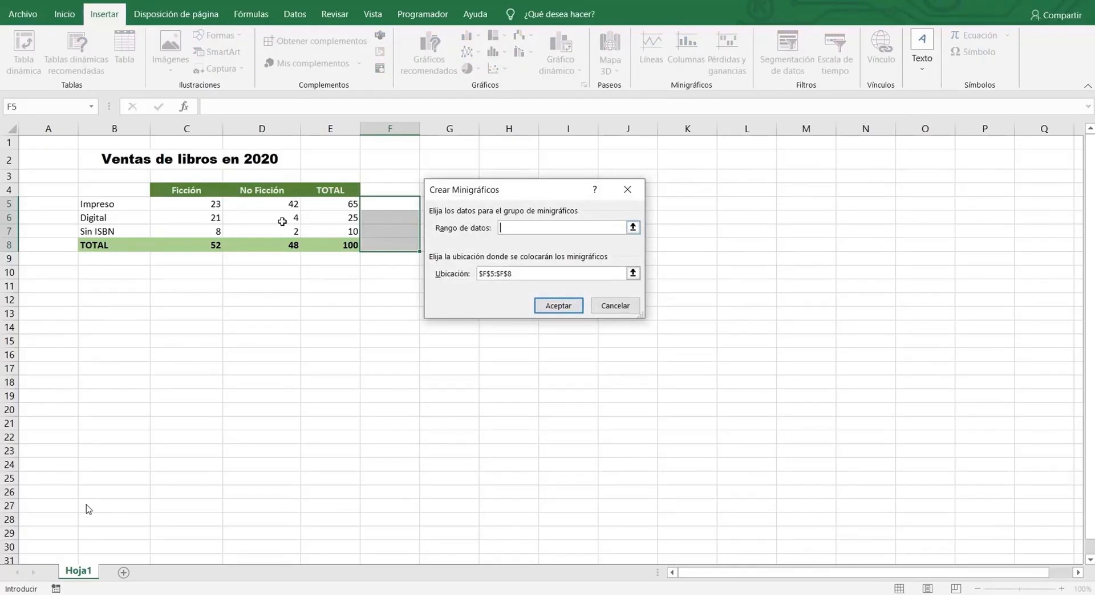
click(205, 204)
drag(205, 205, 333, 240)
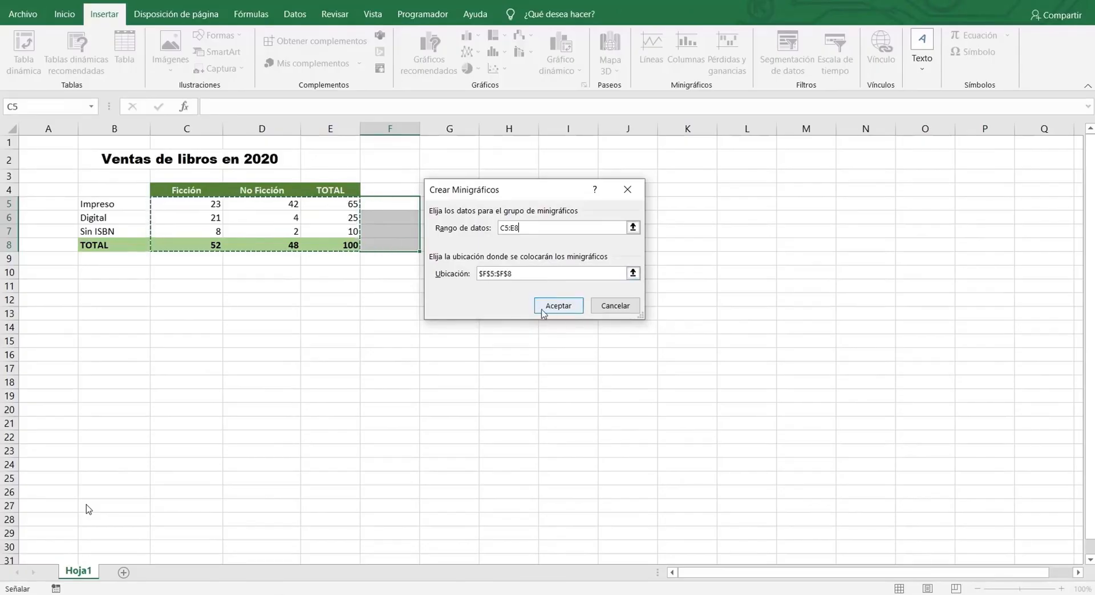
click(541, 307)
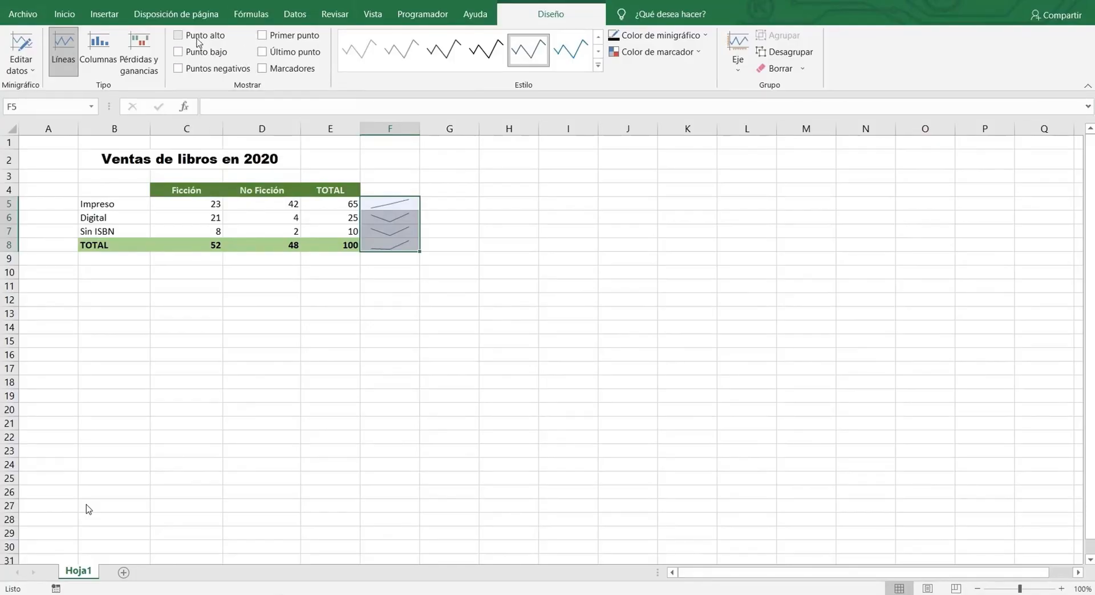
Show the high, low, first and last points and the markers on the sparklines in F5:F8.
click(198, 37)
click(200, 58)
click(262, 35)
click(263, 52)
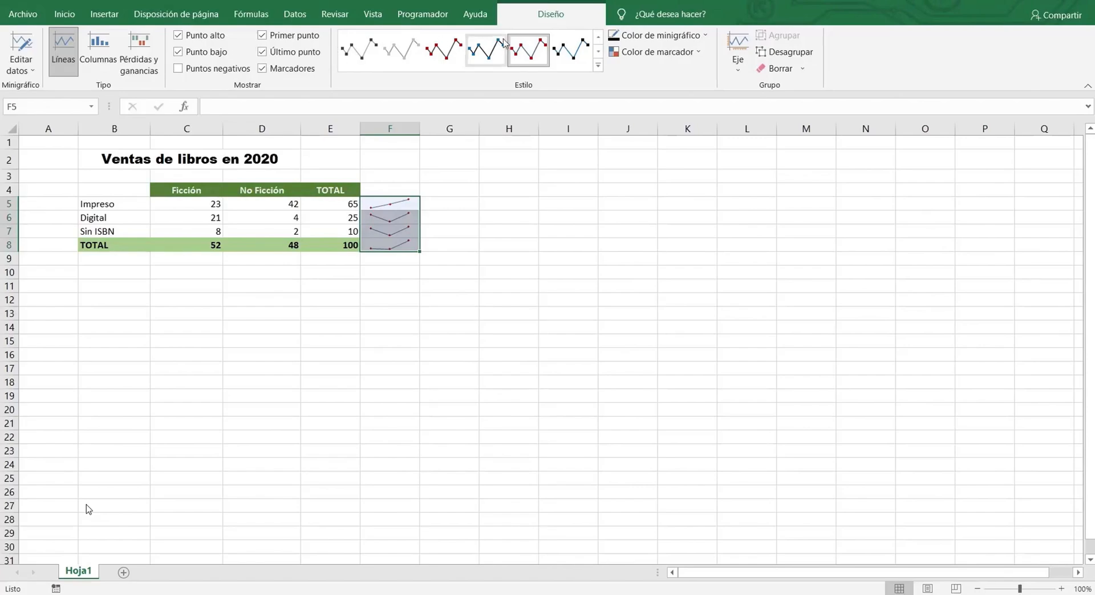
Apply a dark blue preset style to the line sparklines and set their line weight to 1 pt.
click(597, 66)
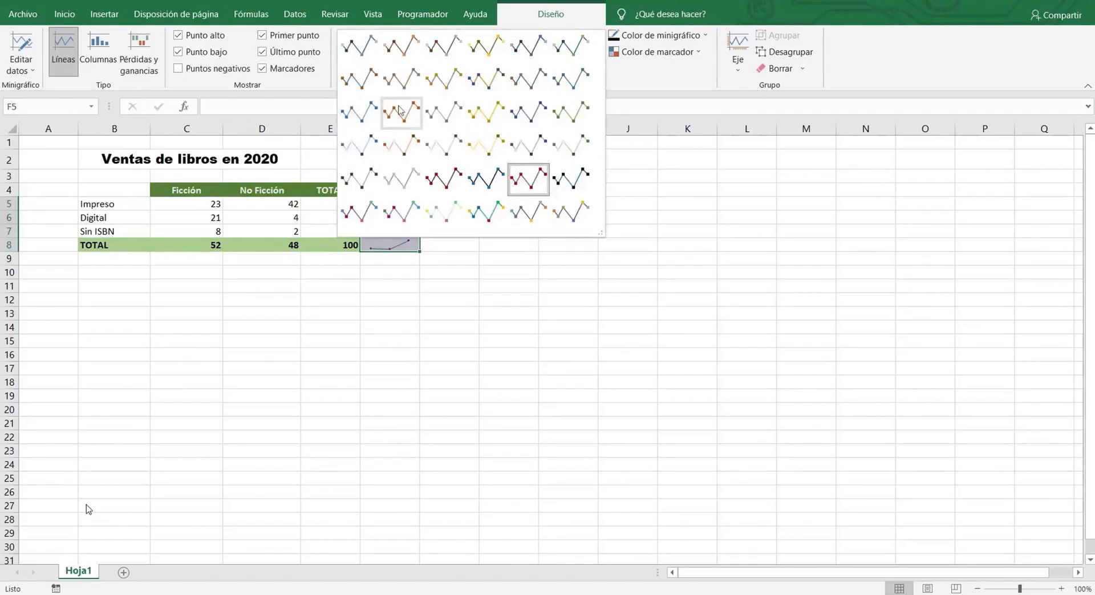
click(529, 114)
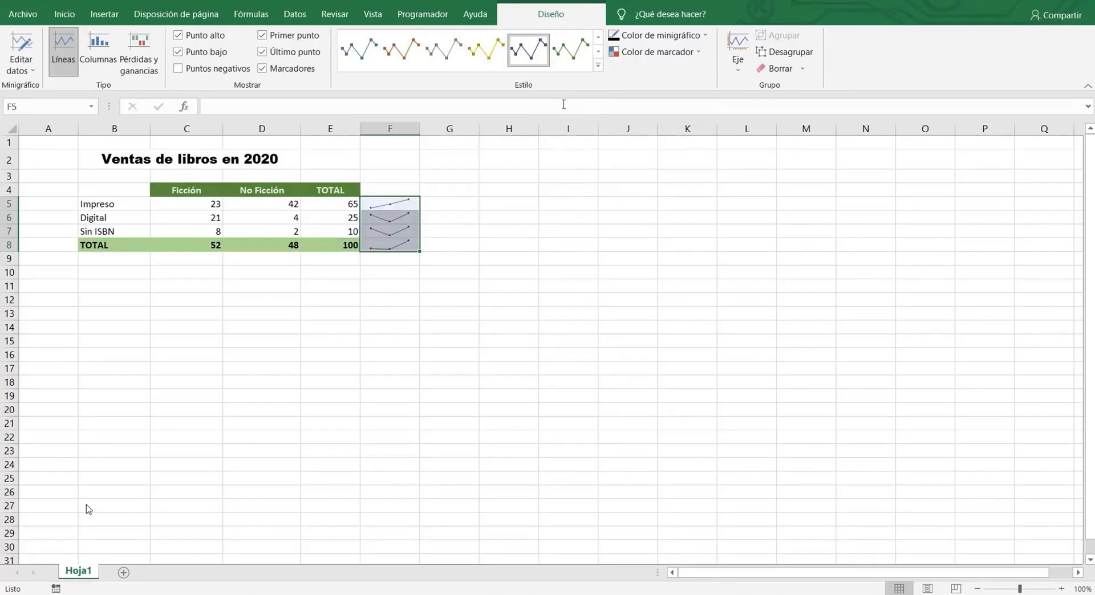
click(702, 35)
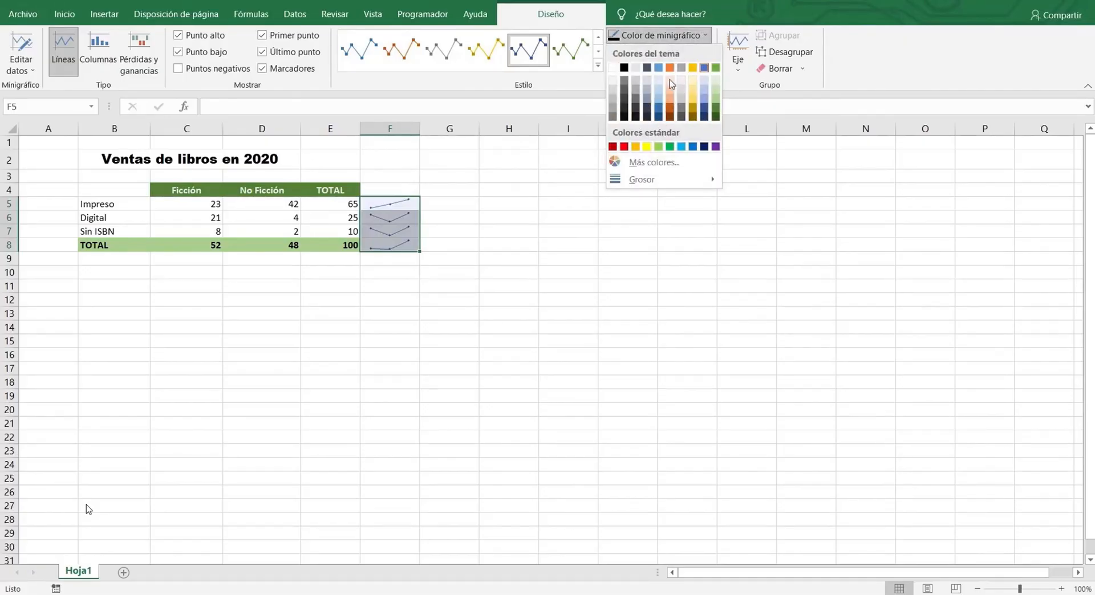
mouse_move(647, 181)
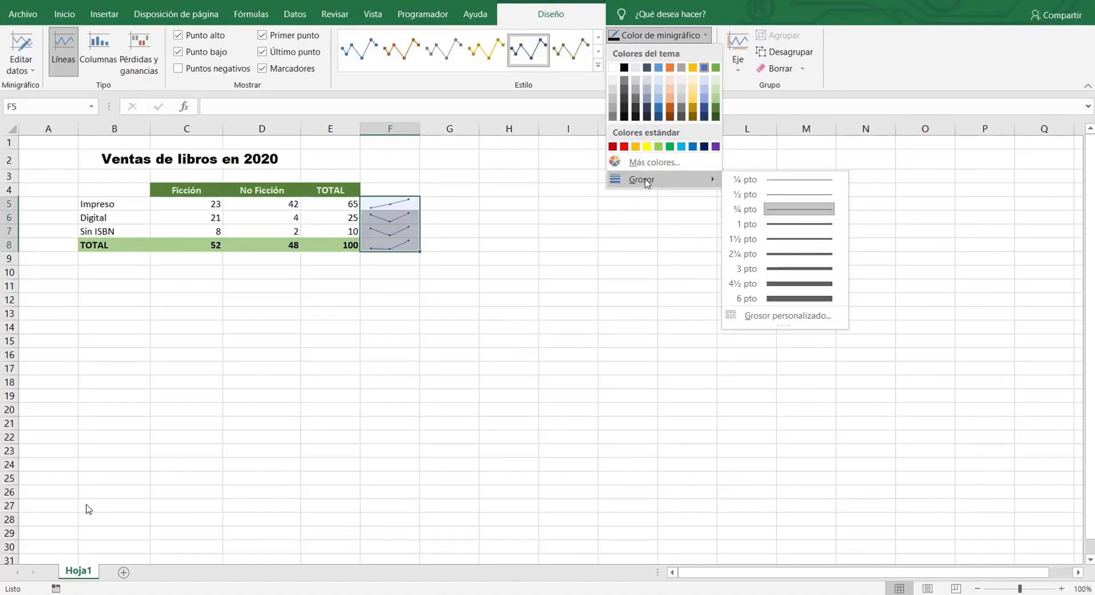
click(801, 225)
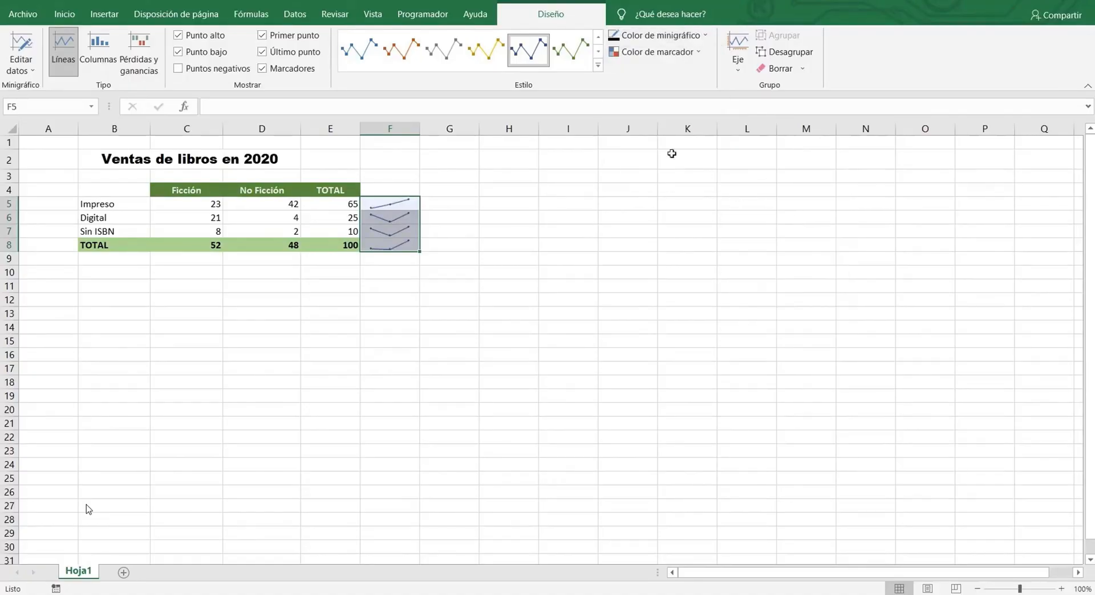
click(695, 53)
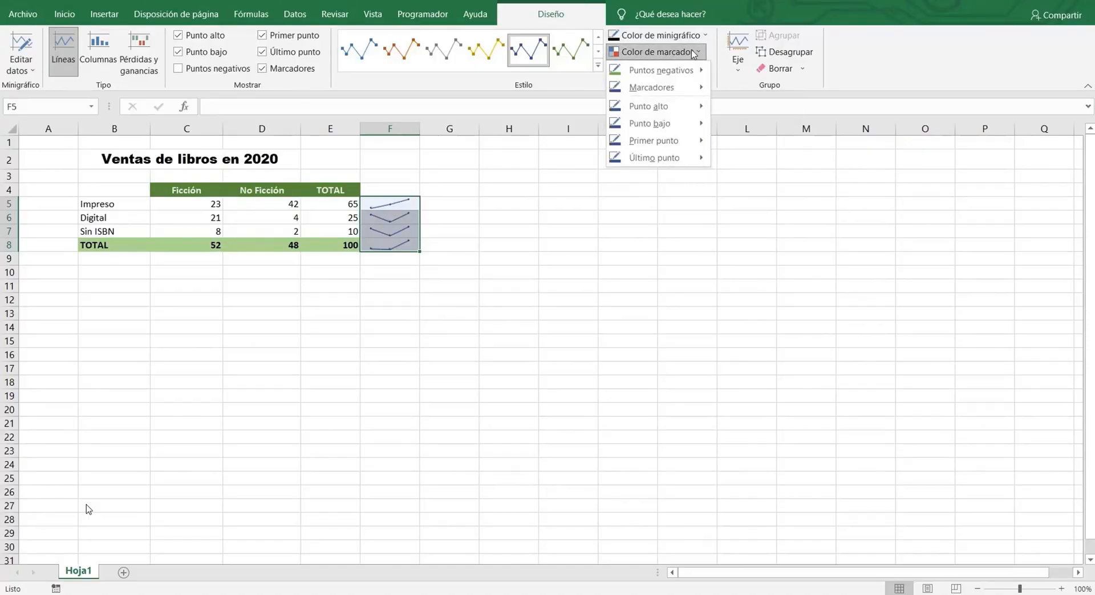
mouse_move(658, 126)
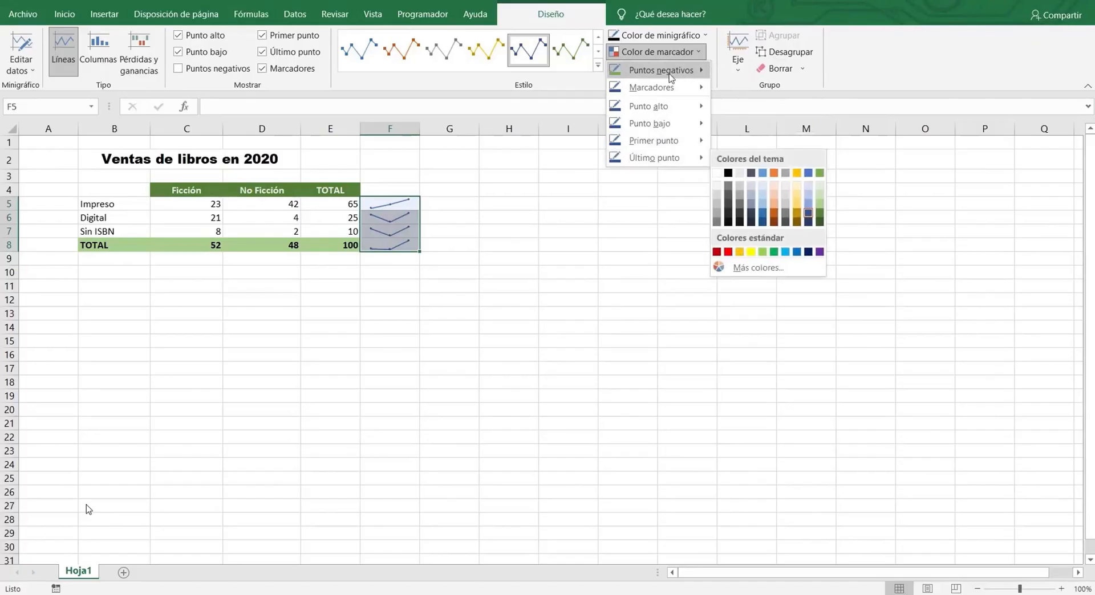
click(682, 53)
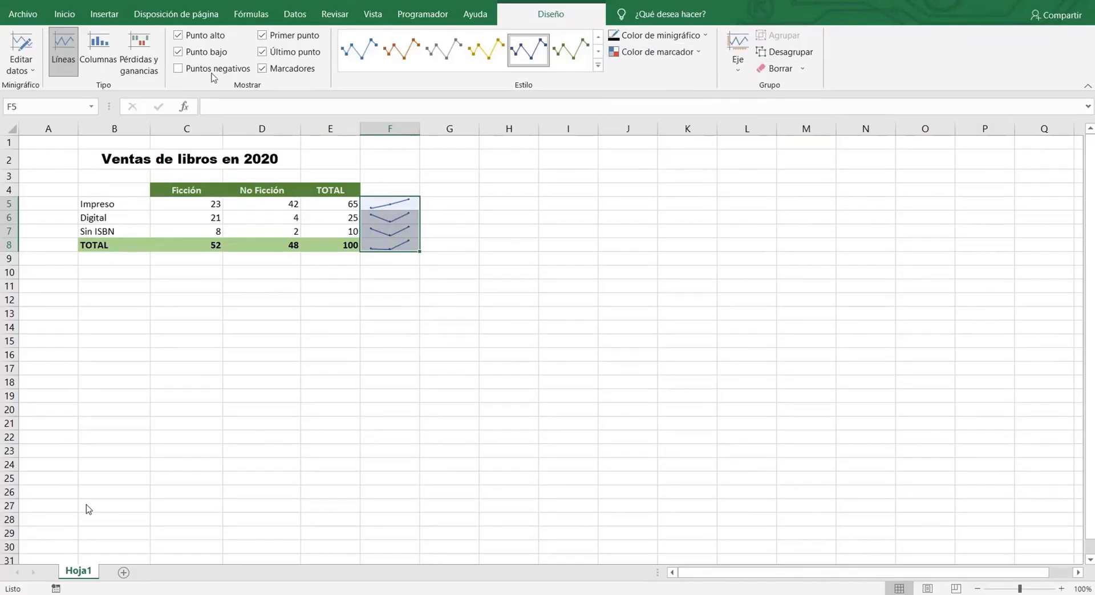
Convert the sparklines in F5:F8 to the column type and after that to the win/loss type.
click(102, 53)
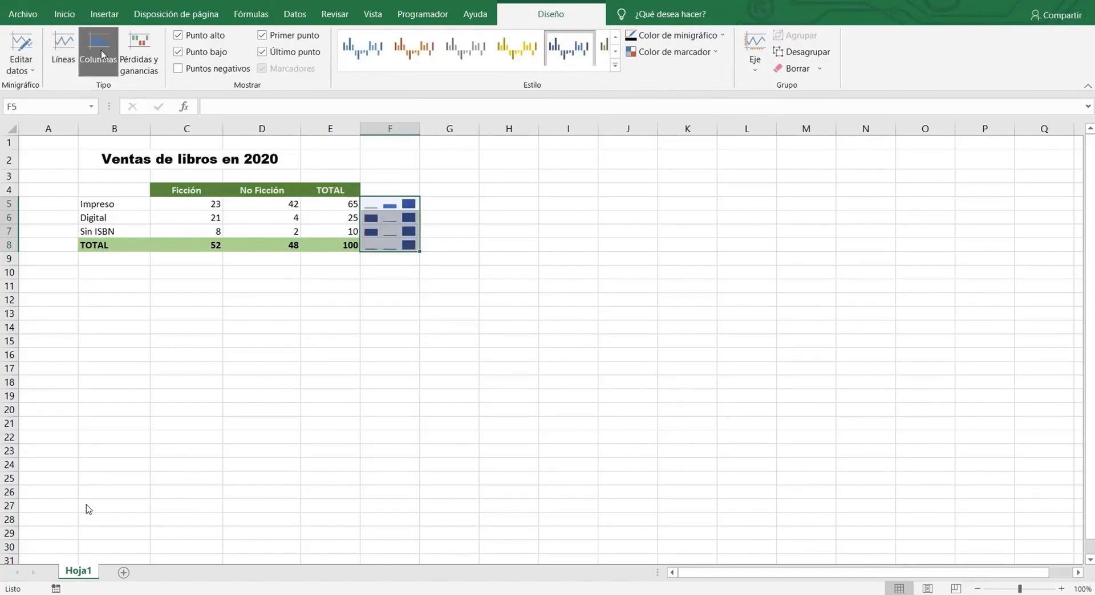
click(135, 54)
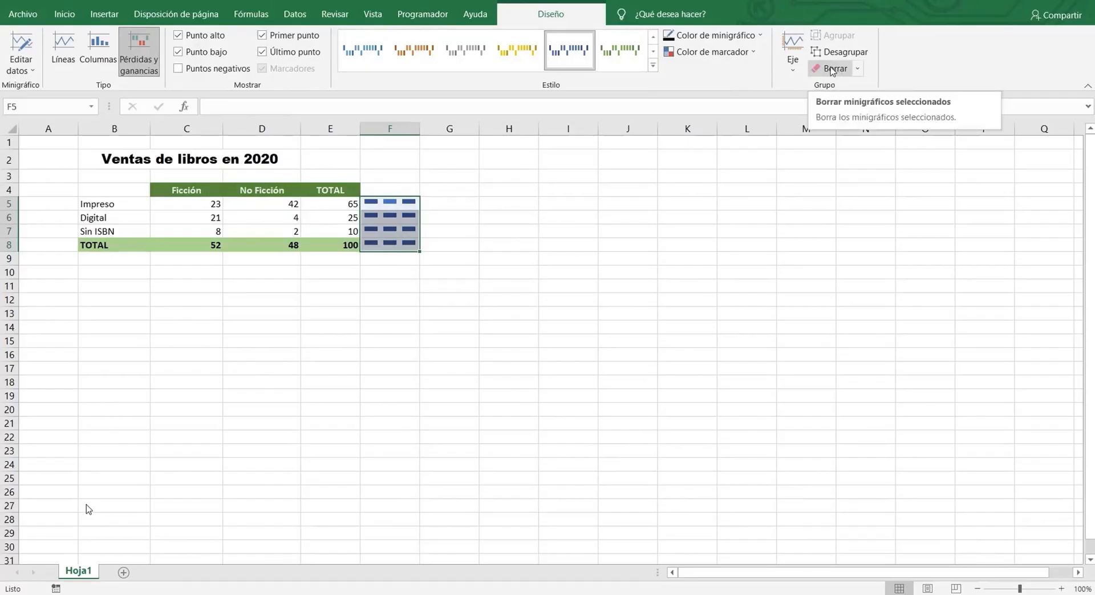
Clear the win/loss sparklines from cells F5:F8.
click(857, 68)
click(866, 83)
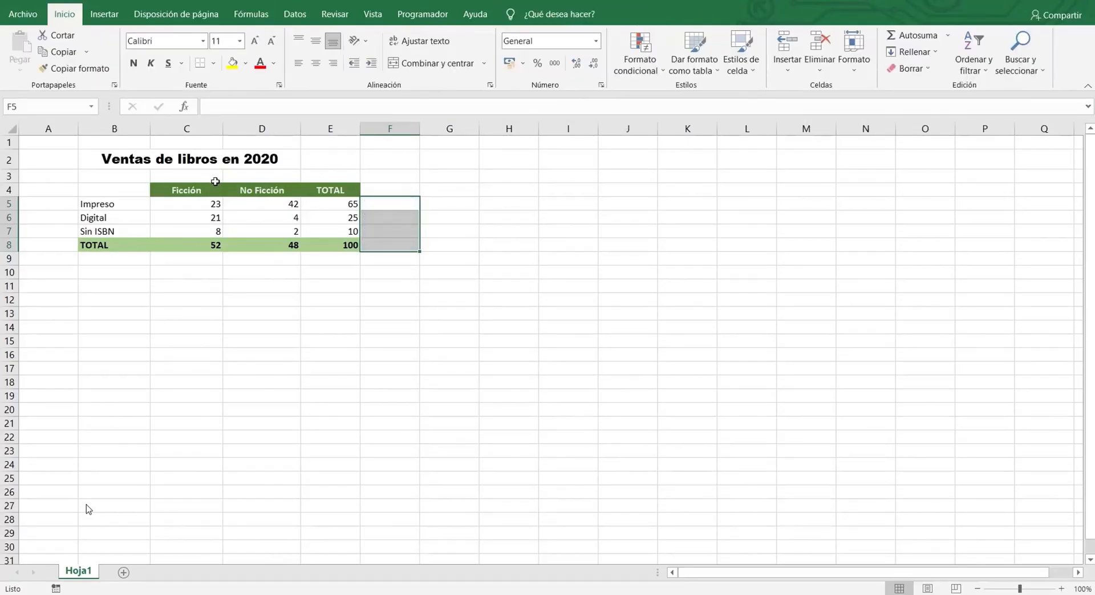
Add line sparklines to the whole book sales table B4:E8 using Quick Analysis.
click(124, 188)
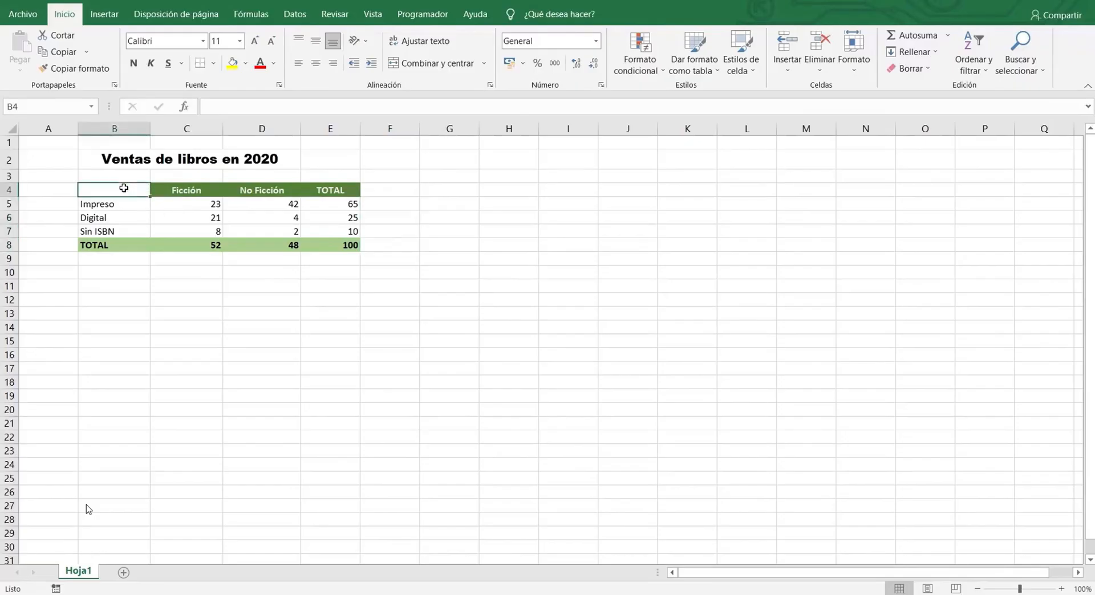
drag(124, 188, 332, 240)
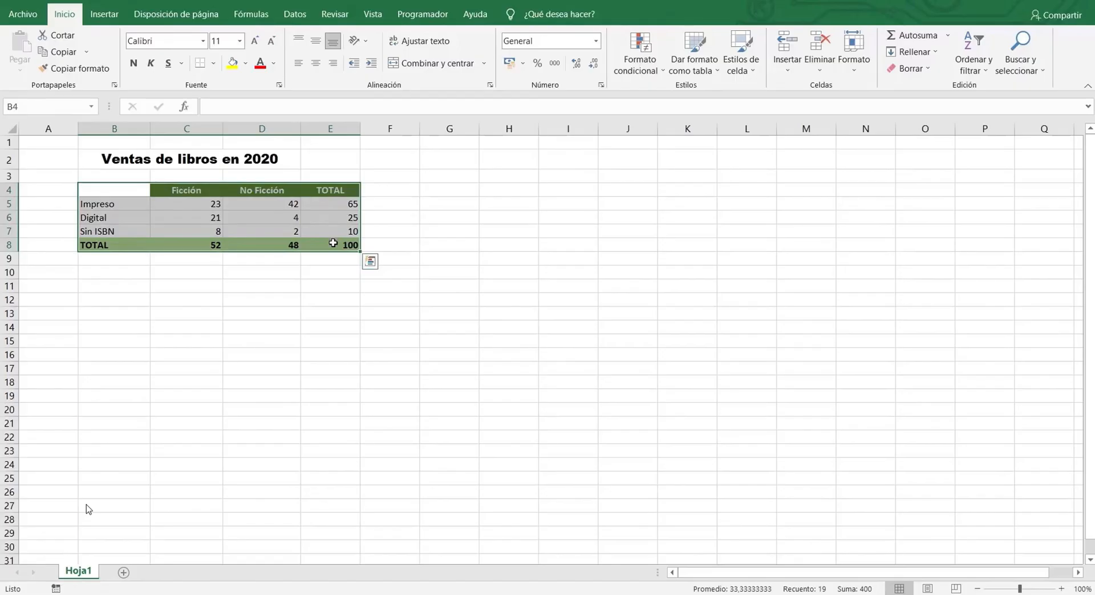
click(370, 262)
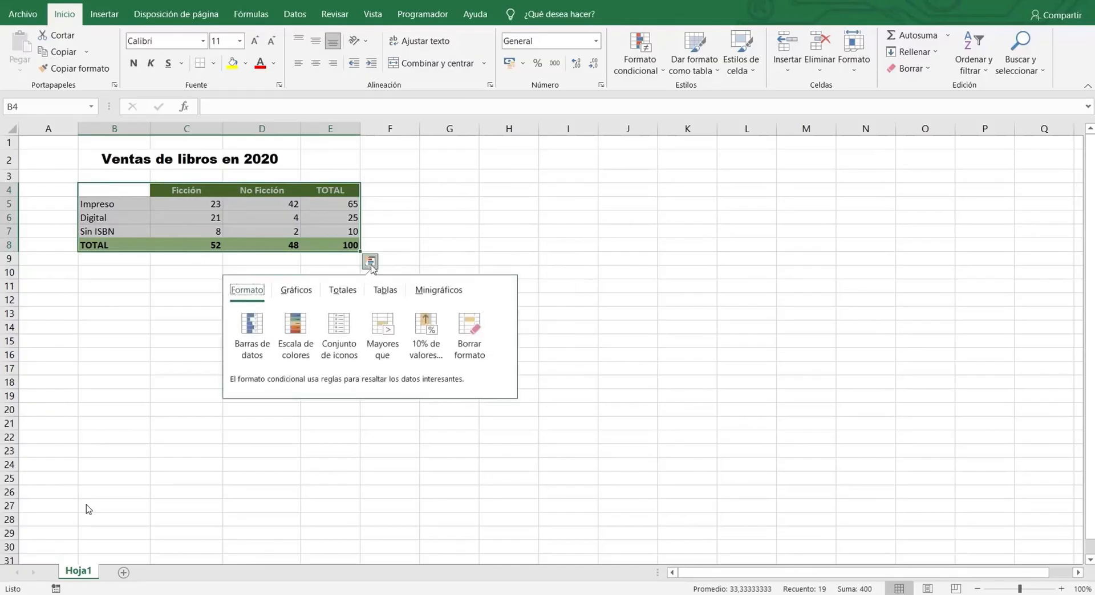
click(443, 296)
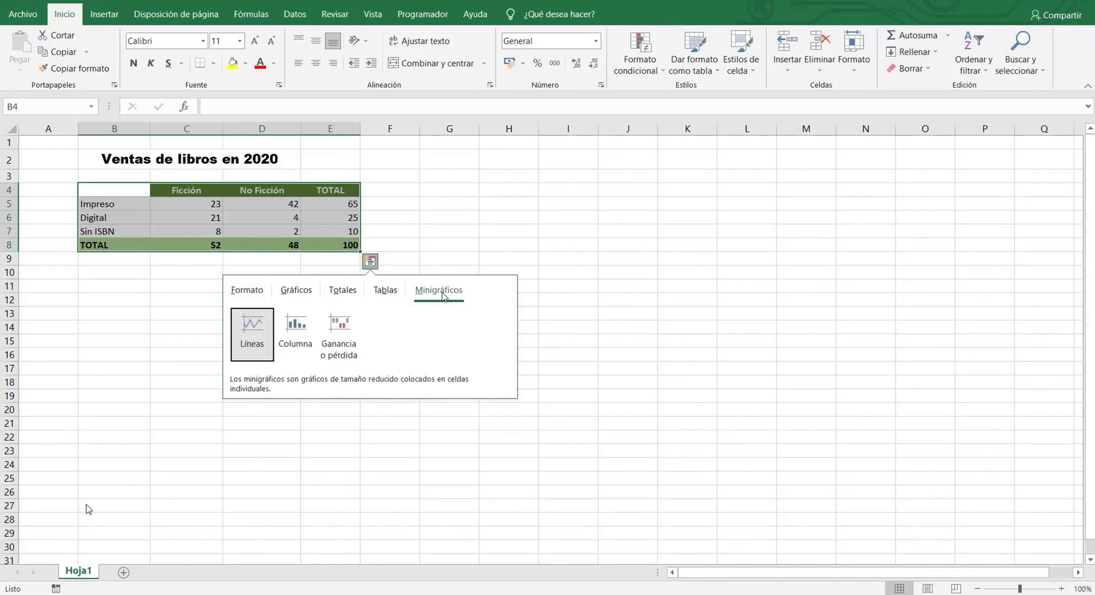
click(253, 327)
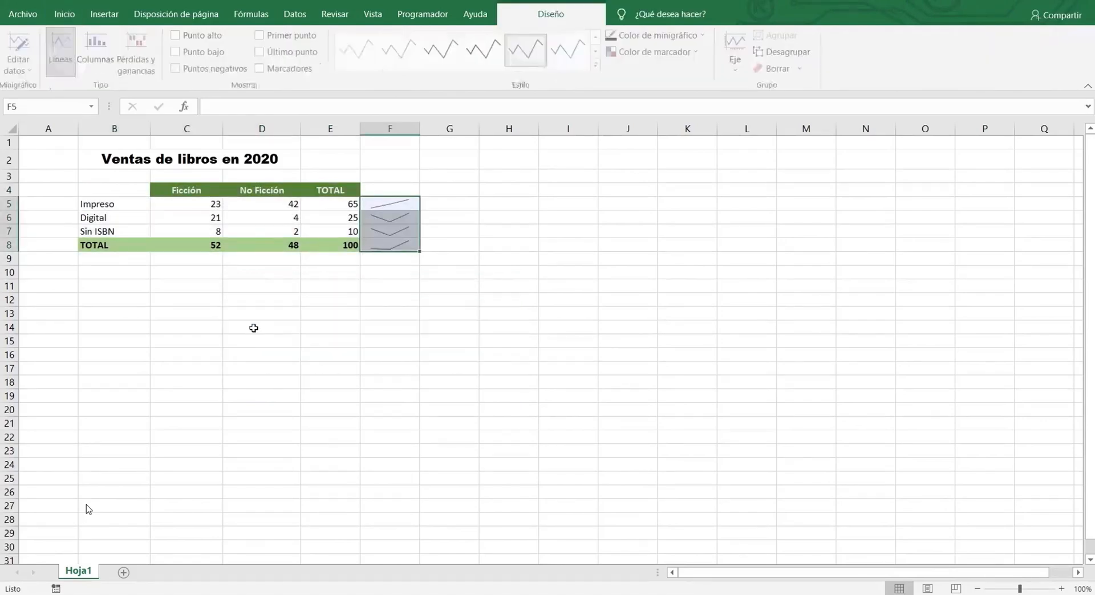